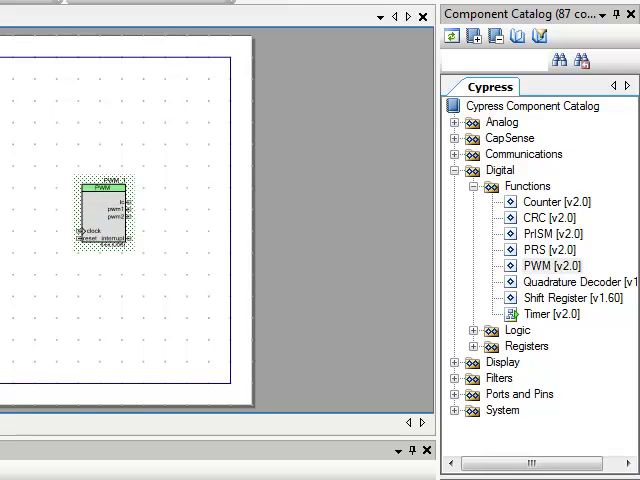
Select the PWM [v2.0] component in the Component Catalog.
click(540, 266)
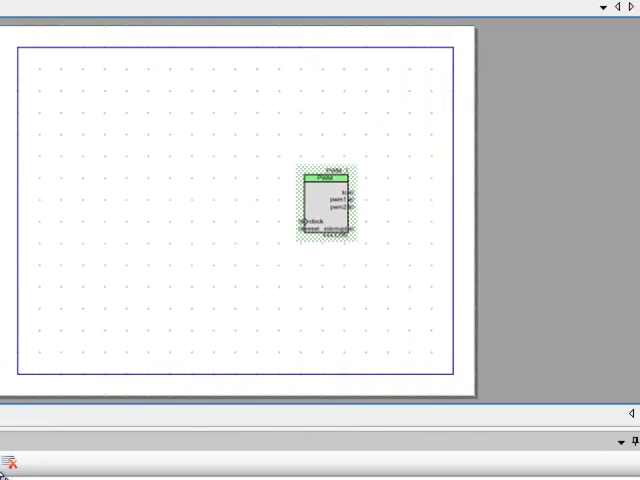
double_click(330, 210)
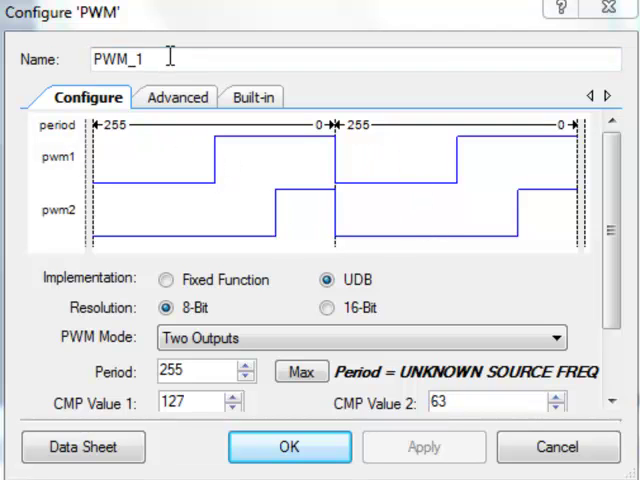
click(168, 283)
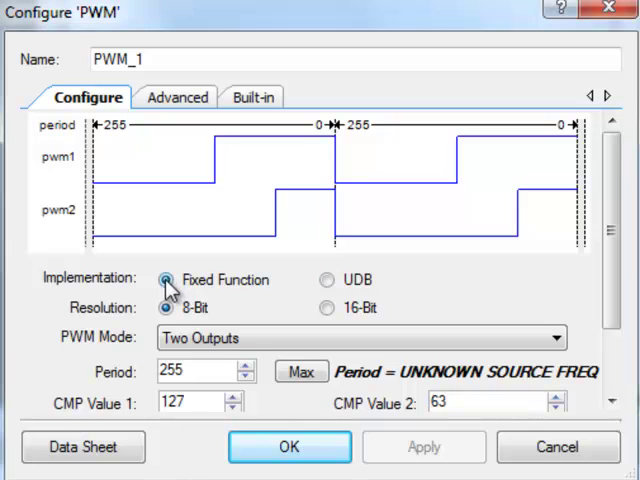
click(328, 283)
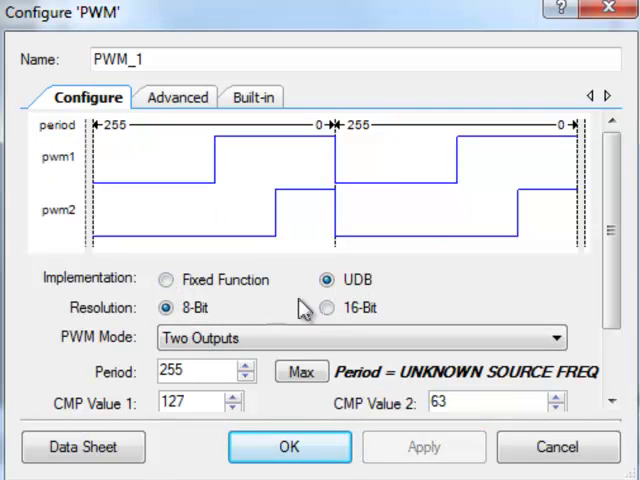
click(327, 309)
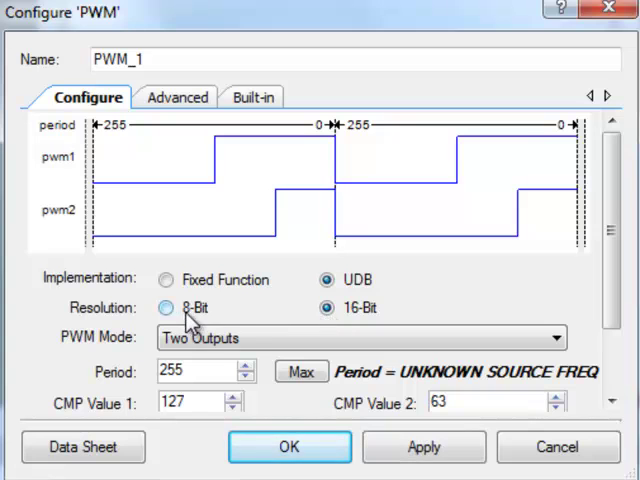
Set the PWM_1 mode to Center Align.
click(555, 342)
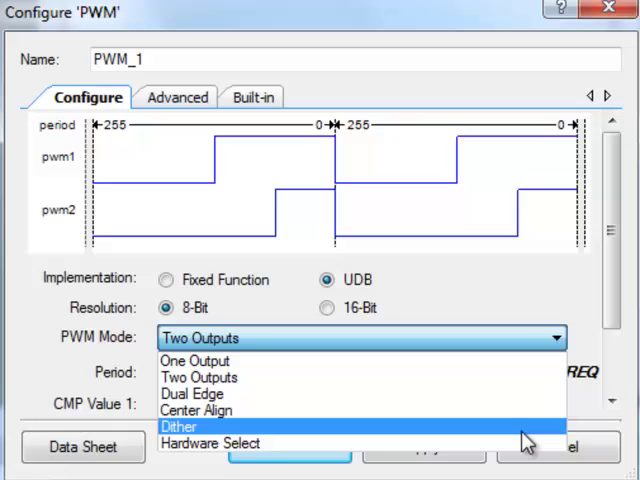
click(236, 418)
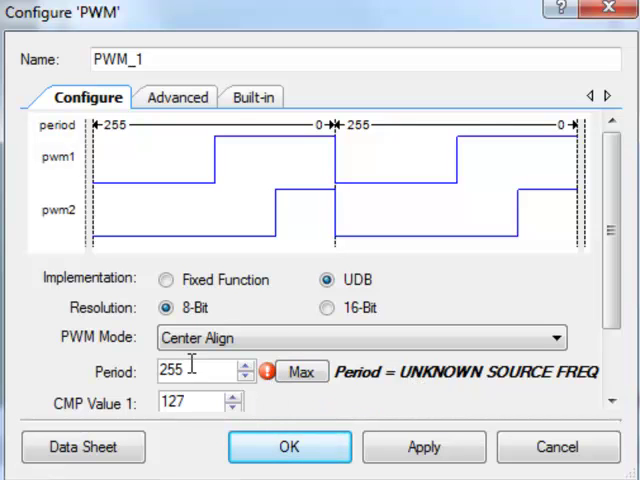
Lower the PWM_1 period from 255 to 235.
click(245, 377)
click(247, 378)
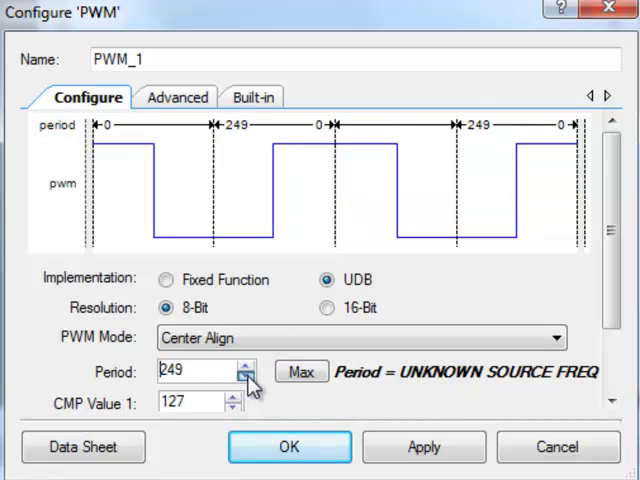
click(247, 378)
click(247, 378)
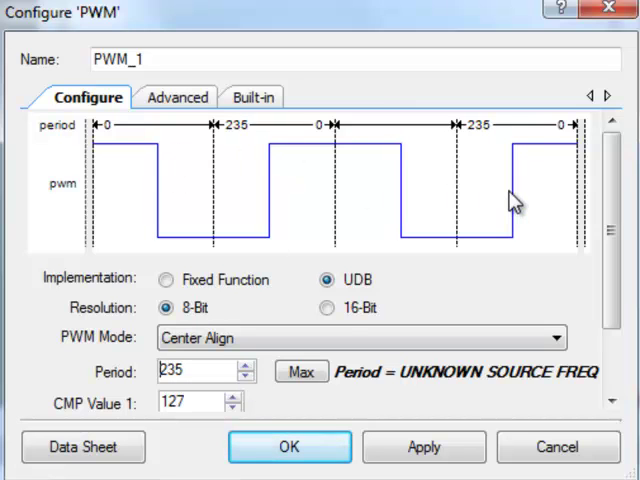
Lower compare value 1 and select its number to replace it with 20.
click(233, 406)
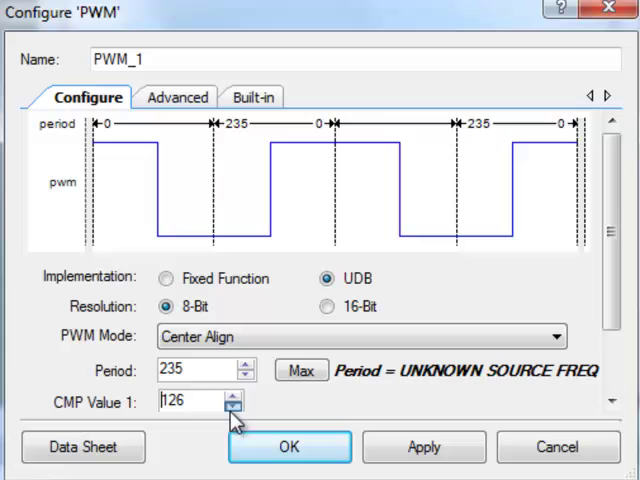
click(233, 406)
click(233, 406)
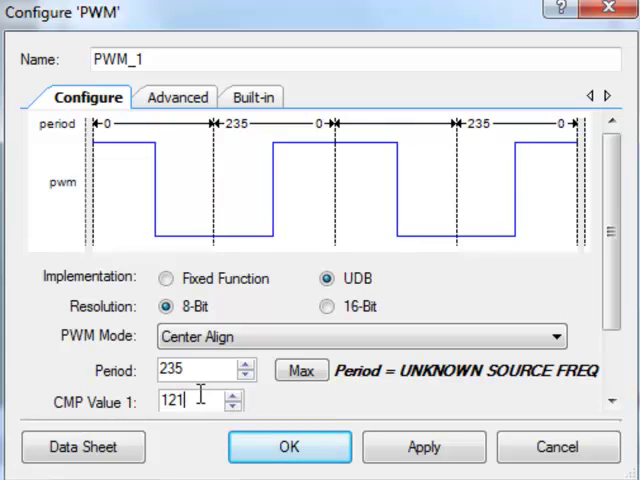
drag(200, 400, 122, 402)
text(20)
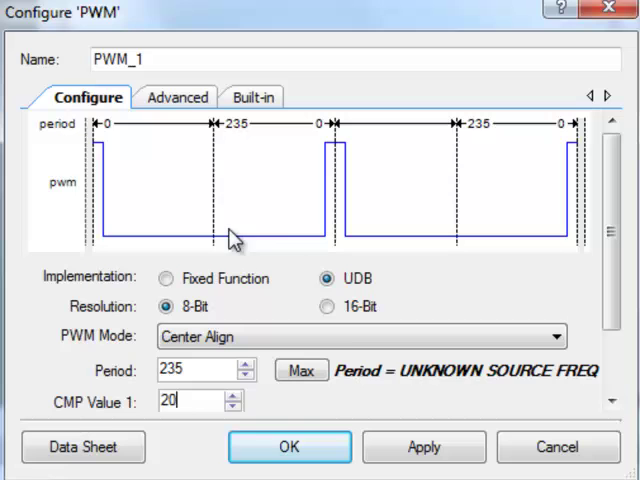
Set the PWM_1 mode back to Two Outputs and reselect compare value 1.
click(352, 340)
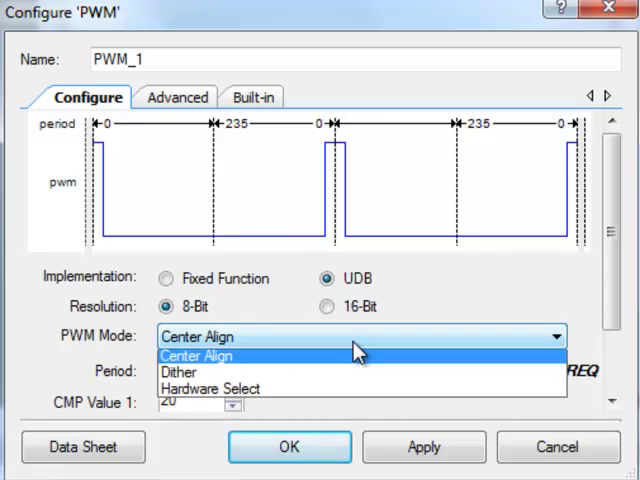
click(328, 377)
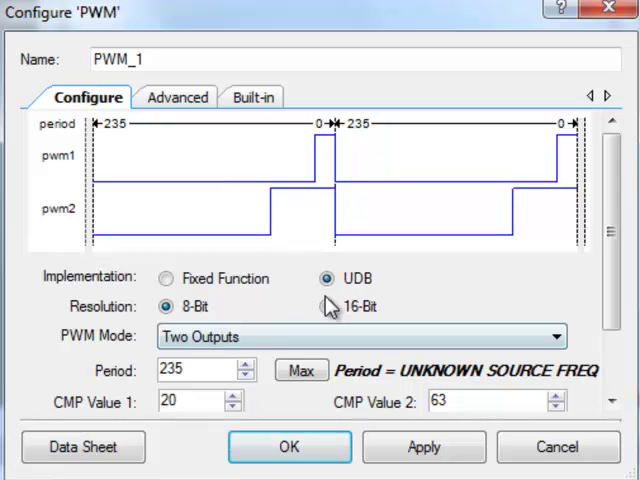
drag(187, 400, 145, 398)
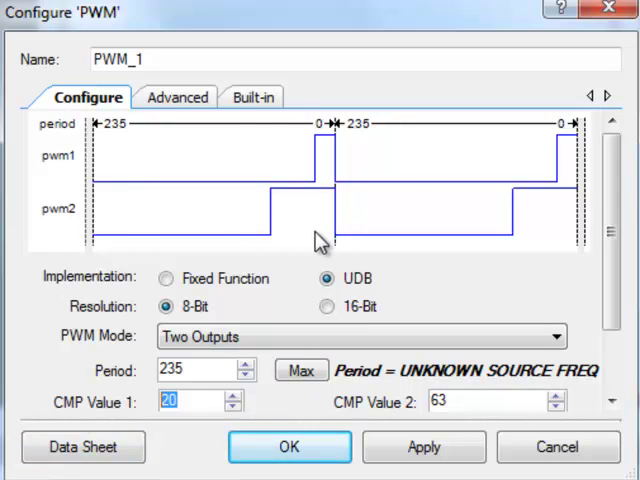
In the advanced settings, set Enable Mode to Software and Hardware.
click(178, 97)
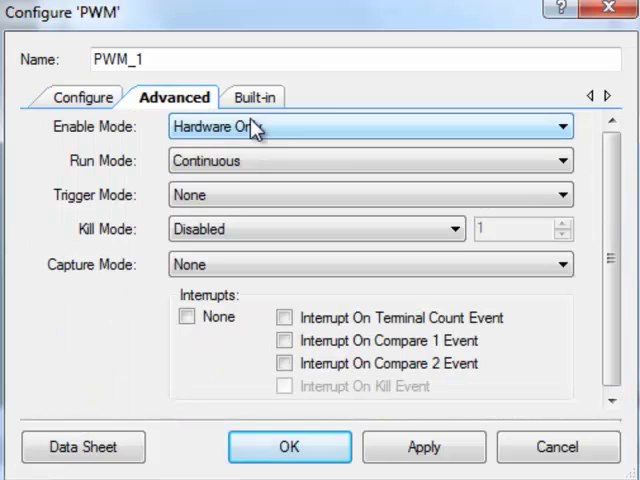
click(372, 136)
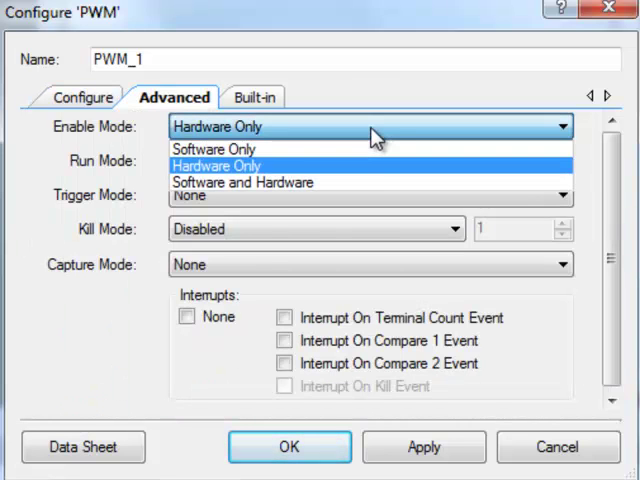
click(357, 182)
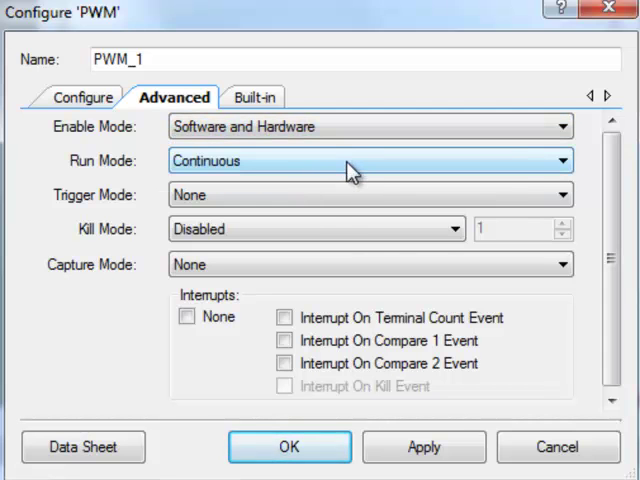
Review run and trigger modes, keeping Continuous run and trigger None.
click(350, 168)
click(405, 200)
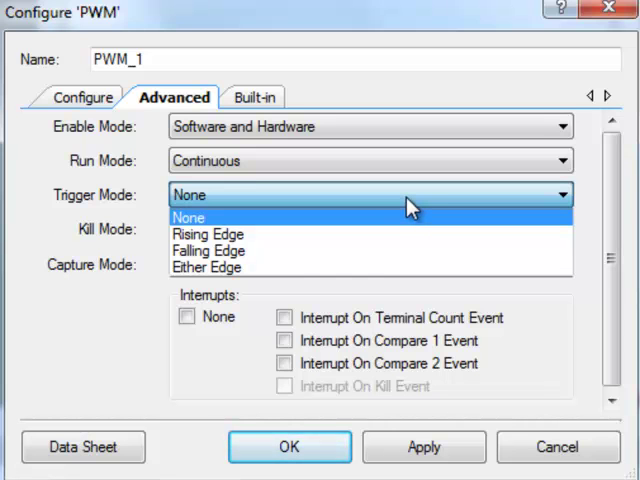
click(410, 203)
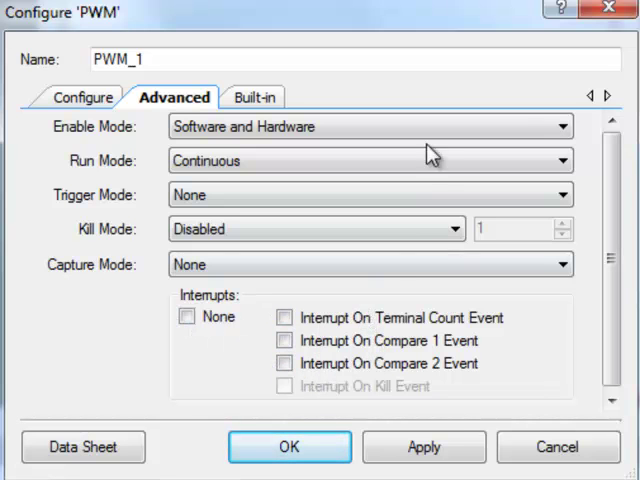
Return to the Configure tab showing period 235 and compare values 20 and 63.
click(86, 98)
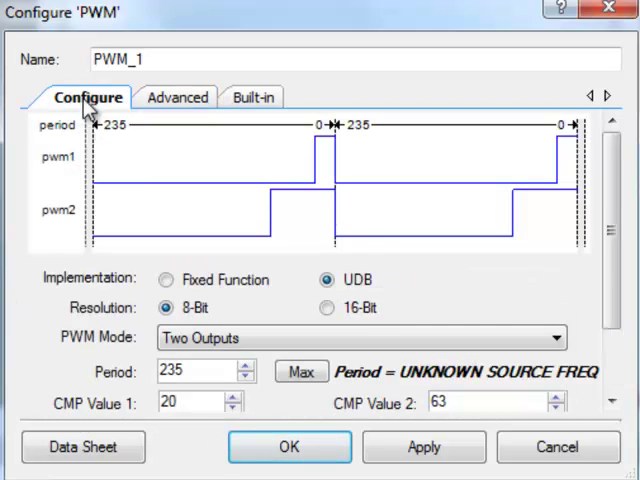